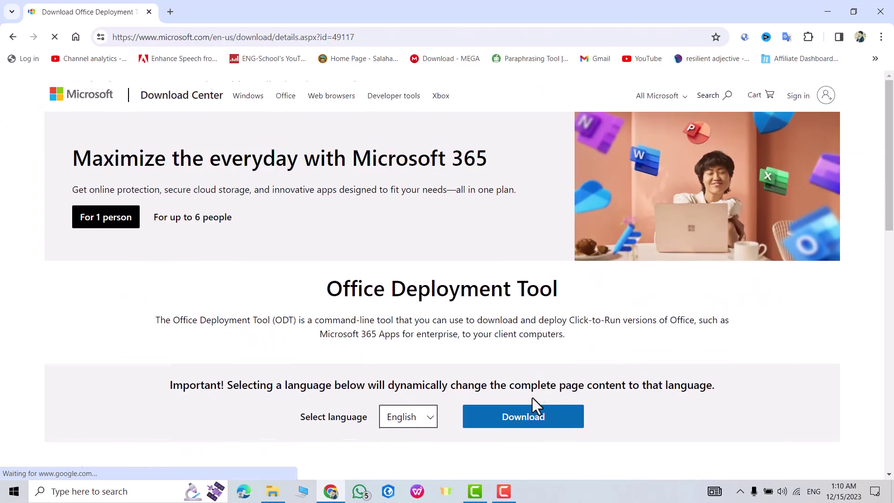
# Step: Download the Office Deployment Tool and show the downloaded file in its folder
pyautogui.click(520, 458)
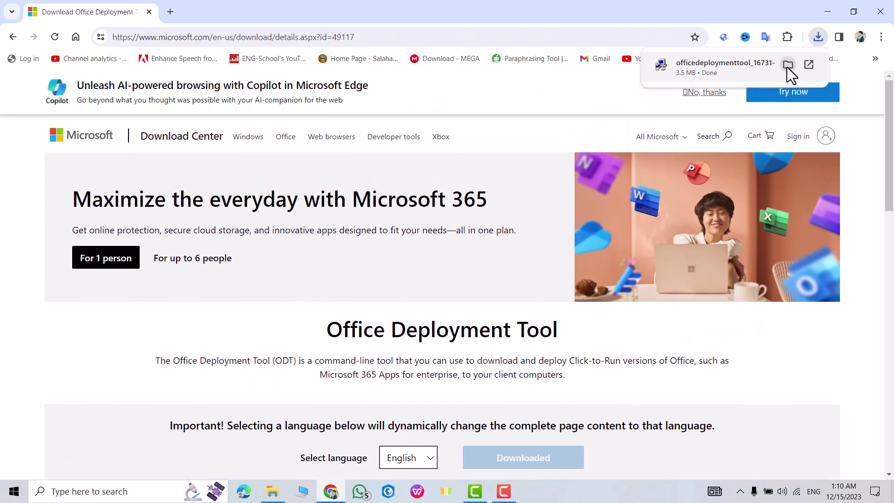
pyautogui.click(787, 65)
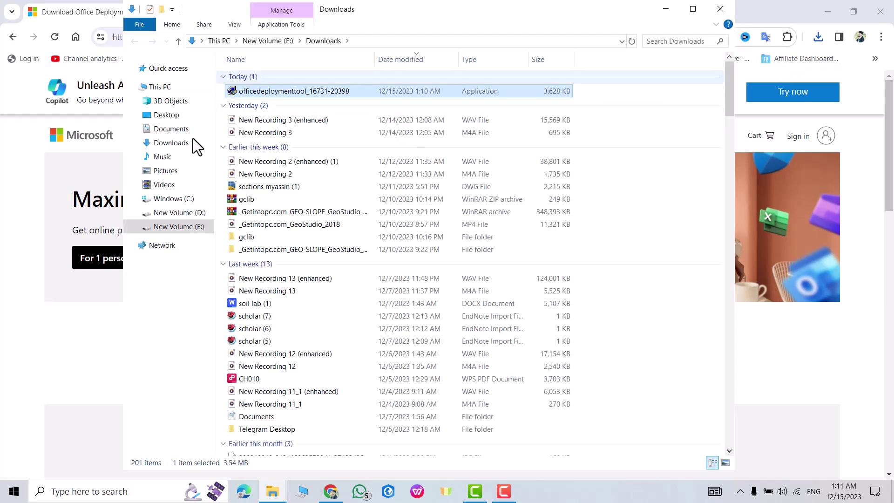
pyautogui.click(92, 137)
# Step: Search Google for 'office customization tool' and open the Office Customization Tool page
pyautogui.click(227, 41)
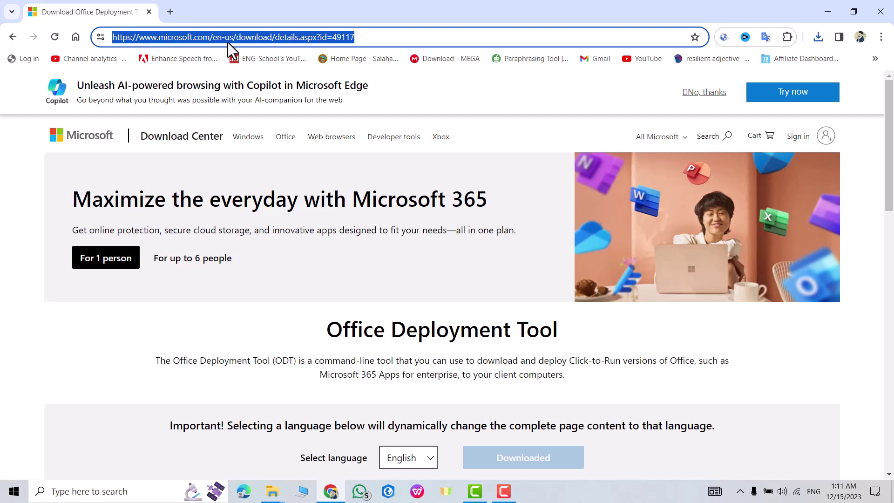
pyautogui.write('o')
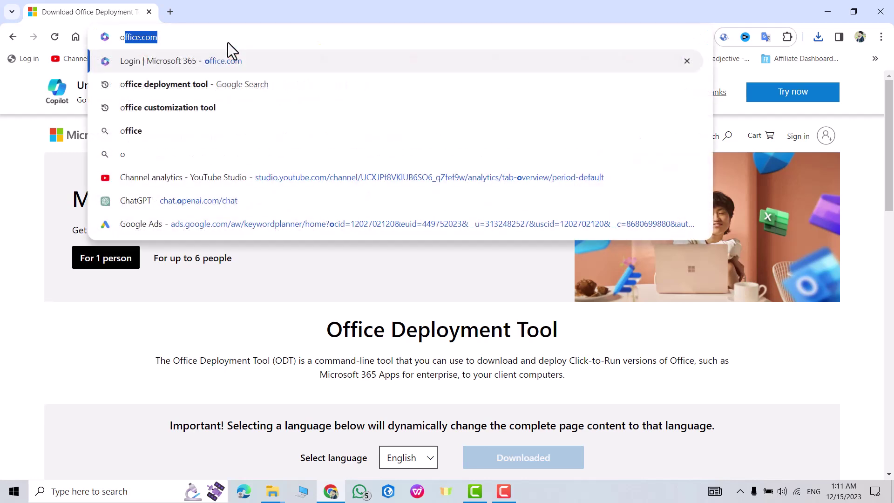
pyautogui.click(162, 108)
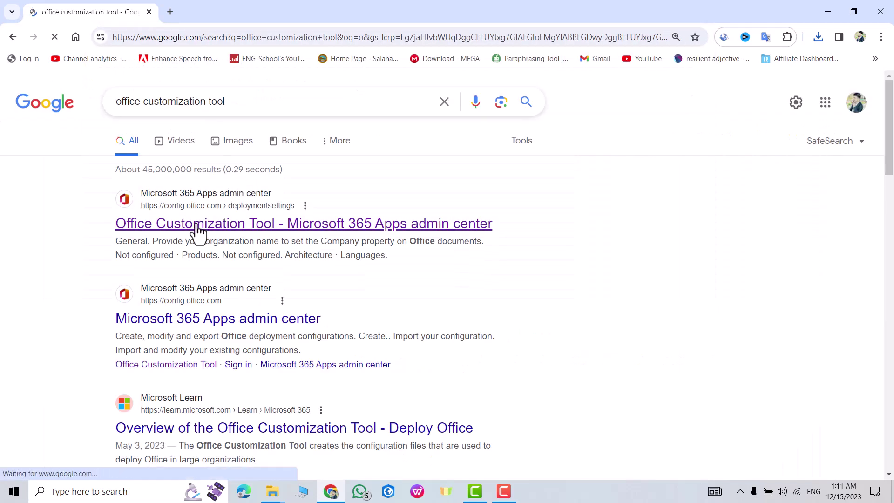
pyautogui.click(198, 230)
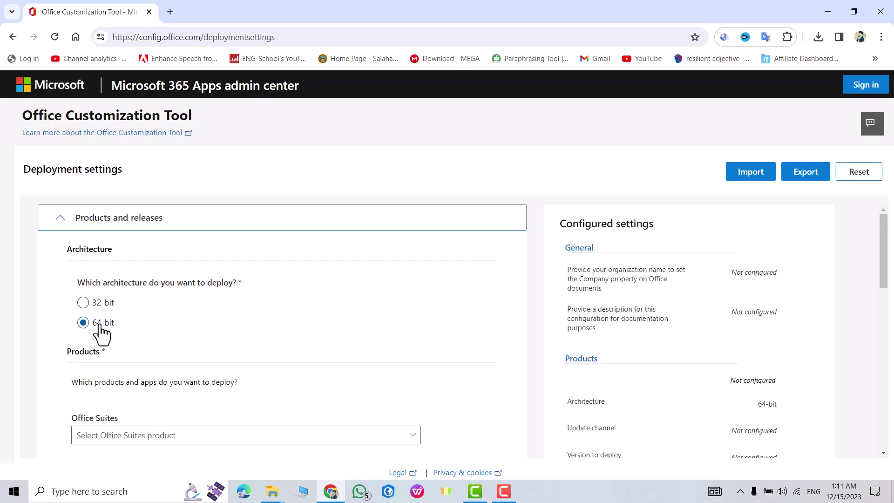
# Step: Choose Office LTSC Professional Plus 2021, Visio LTSC Professional 2021 and Project Professional 2021 as products
pyautogui.scroll(-2, 112, 335)
pyautogui.click(200, 339)
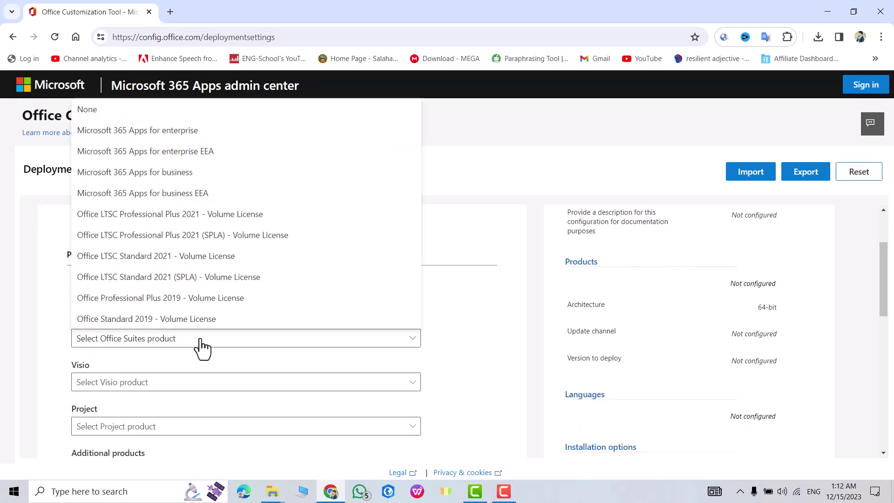
pyautogui.click(156, 215)
pyautogui.click(175, 382)
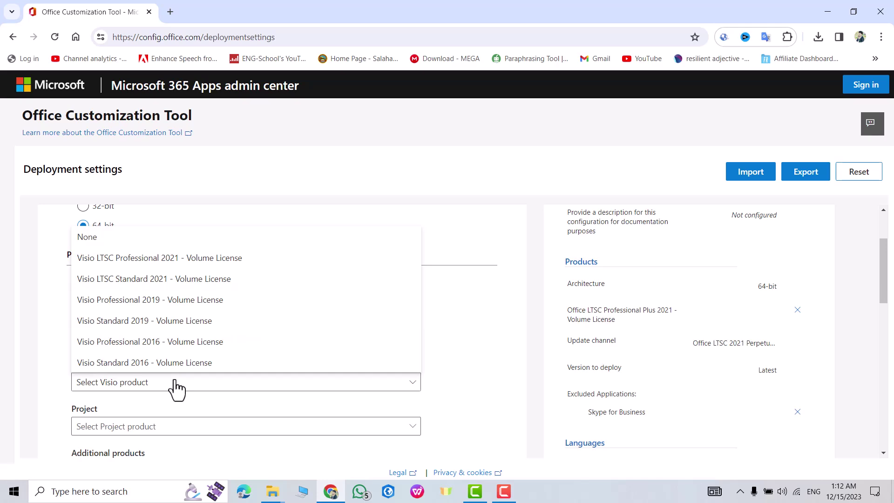
pyautogui.click(142, 258)
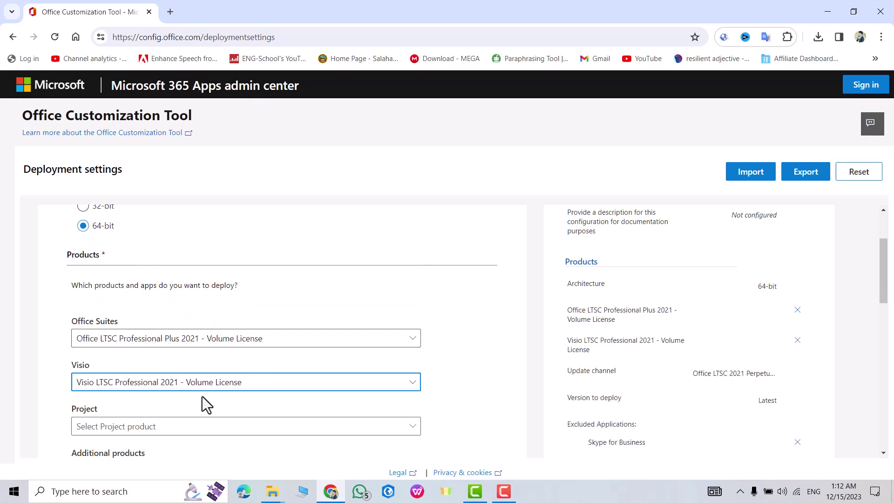
pyautogui.click(157, 427)
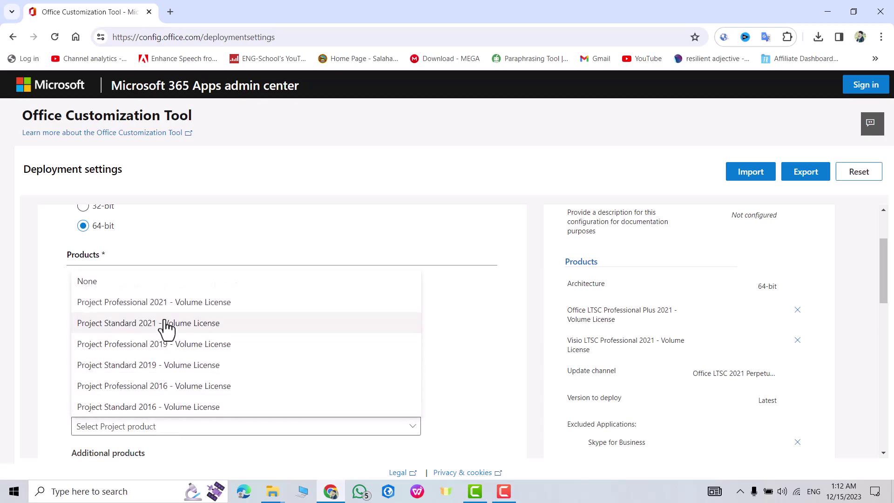
pyautogui.click(150, 303)
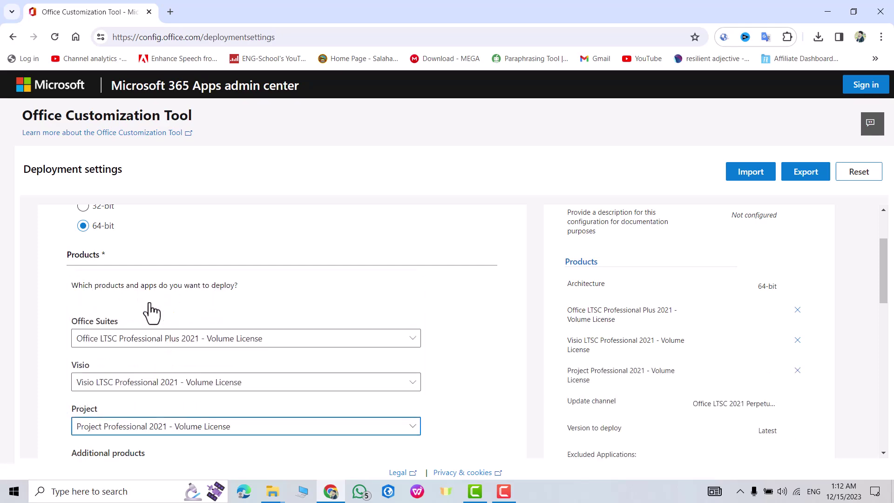
# Step: Keep Latest as the version to deploy
pyautogui.scroll(-4, 331, 289)
pyautogui.scroll(-2, 330, 285)
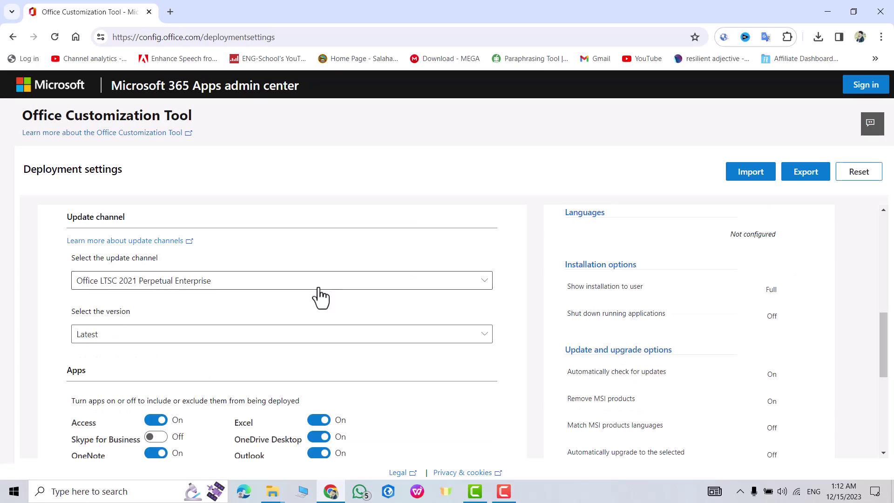
pyautogui.click(160, 336)
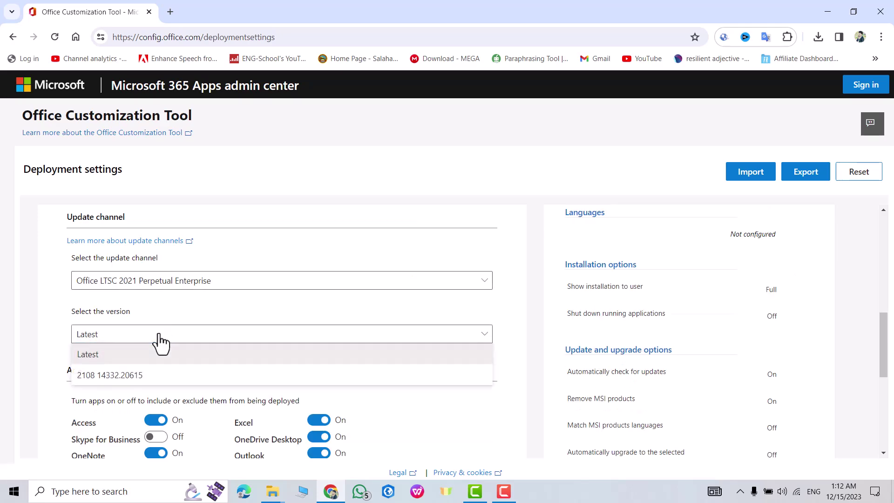
pyautogui.click(126, 362)
# Step: Include Skype for Business in the deployment while keeping Access and Excel included
pyautogui.scroll(-2, 280, 326)
pyautogui.click(110, 334)
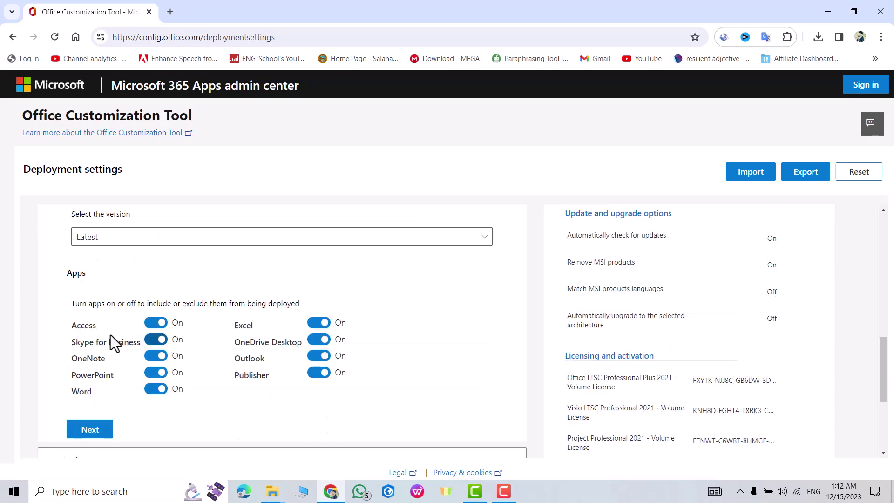
pyautogui.click(158, 323)
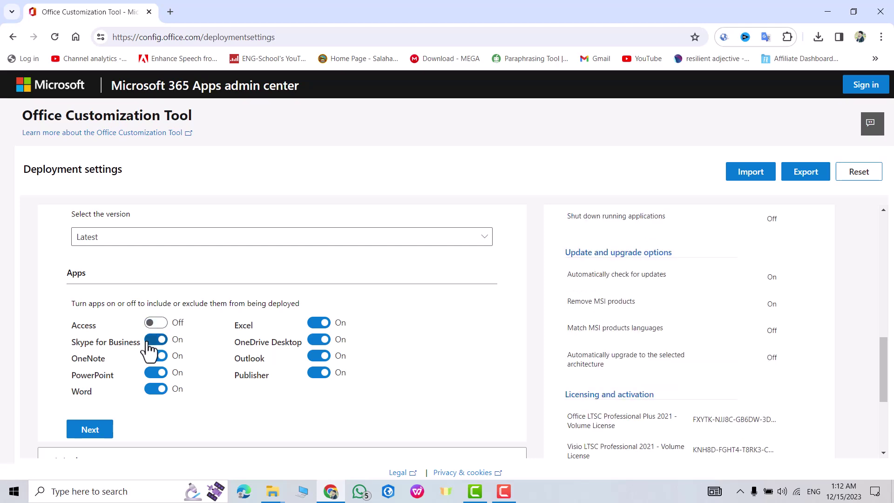
pyautogui.click(322, 328)
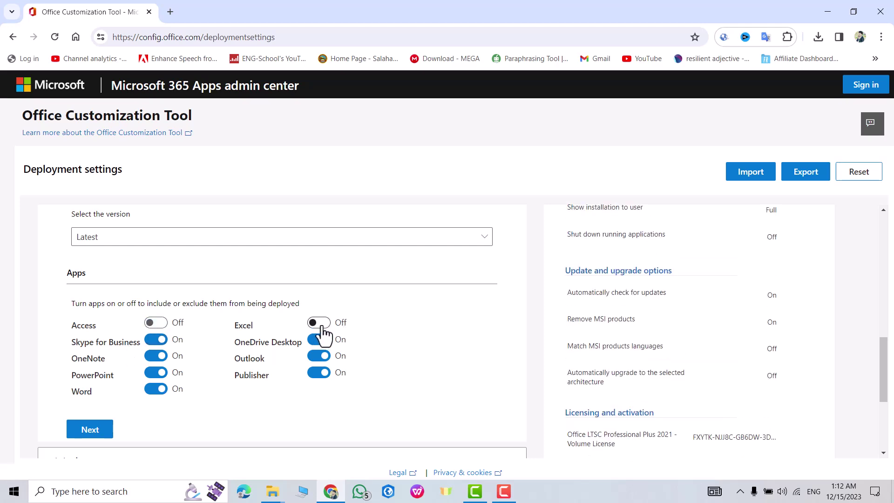
pyautogui.click(322, 327)
pyautogui.click(155, 322)
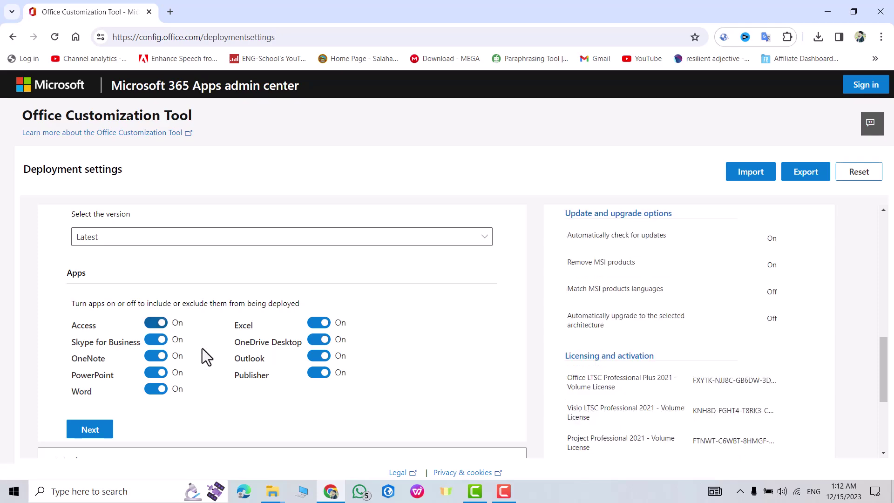
pyautogui.scroll(-2, 155, 335)
pyautogui.click(94, 330)
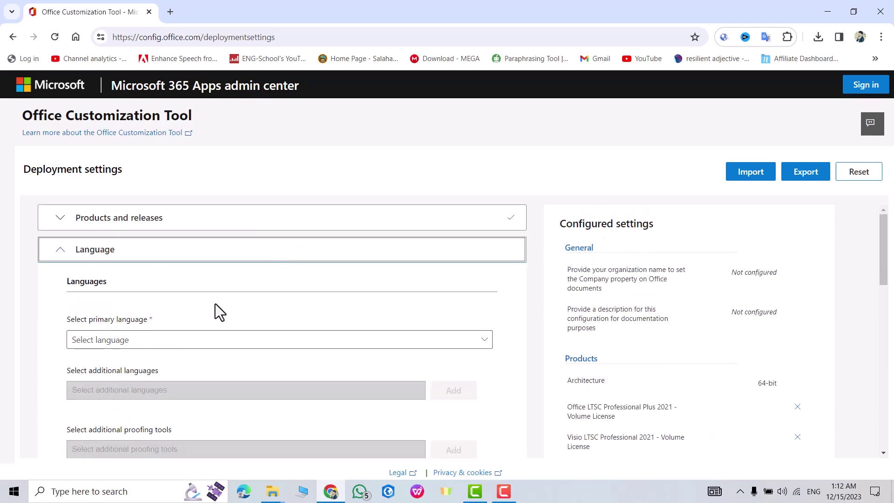
# Step: Set English (United States) as the primary language and continue to Installation
pyautogui.click(159, 345)
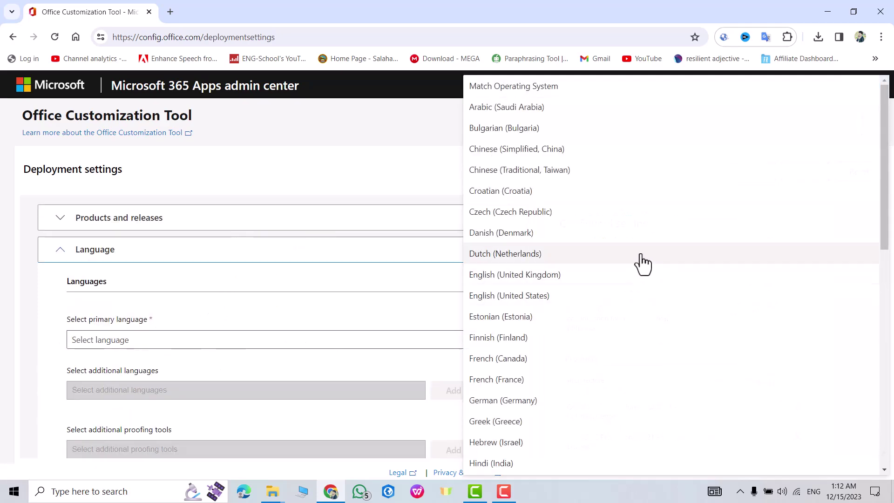
pyautogui.click(520, 307)
pyautogui.scroll(-2, 280, 308)
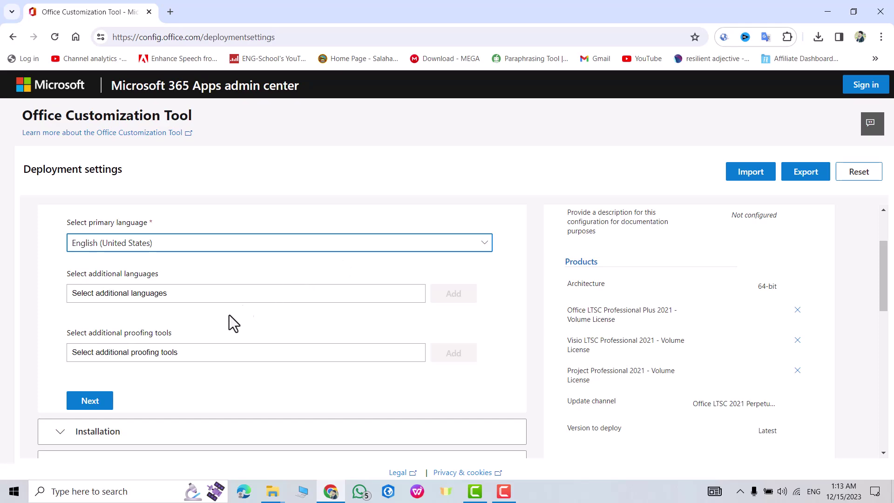
pyautogui.scroll(-4, 242, 353)
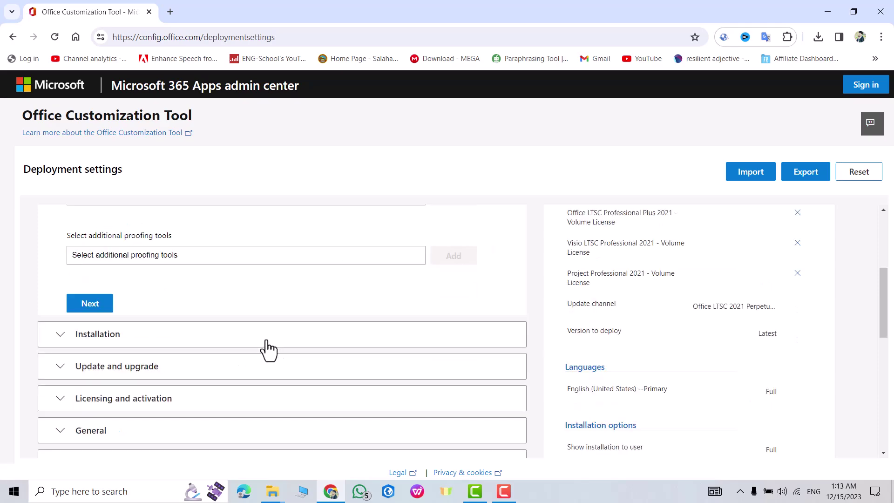
pyautogui.scroll(2, 186, 303)
pyautogui.click(90, 303)
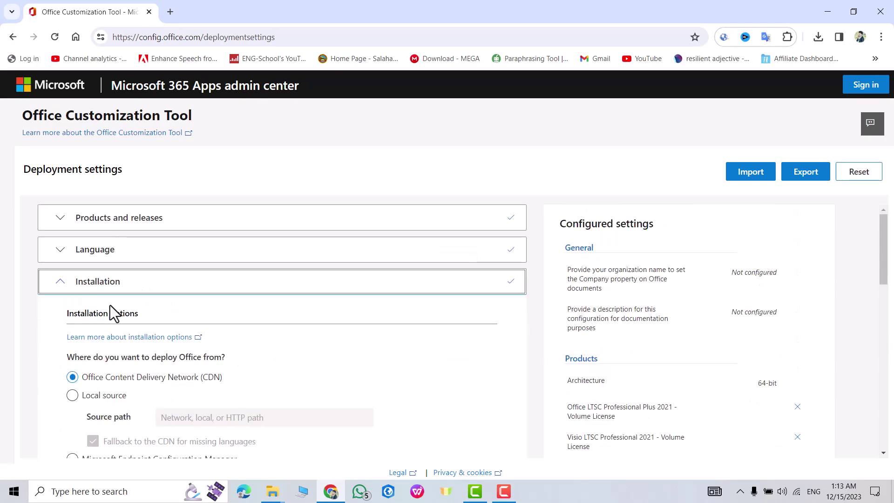
# Step: Keep default installation options and switch 'Uninstall any MSI versions of Office' to Off
pyautogui.scroll(-7, 227, 295)
pyautogui.scroll(2, 244, 283)
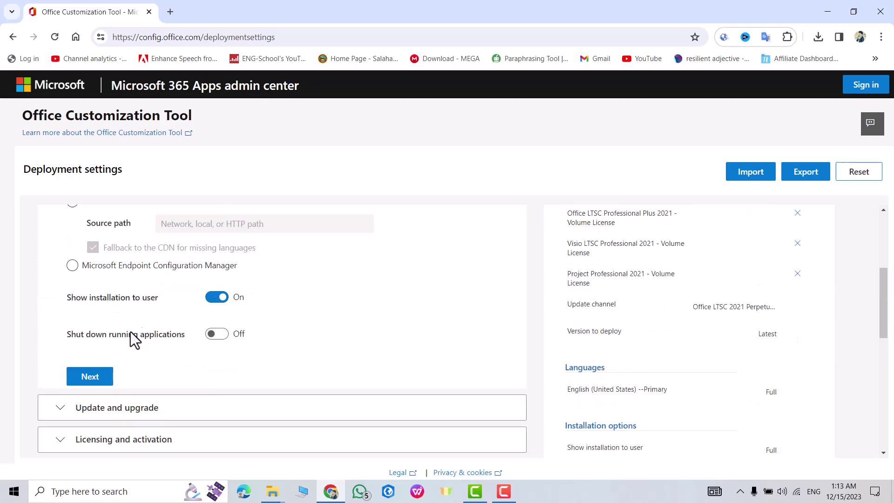
pyautogui.click(98, 379)
pyautogui.scroll(-6, 228, 321)
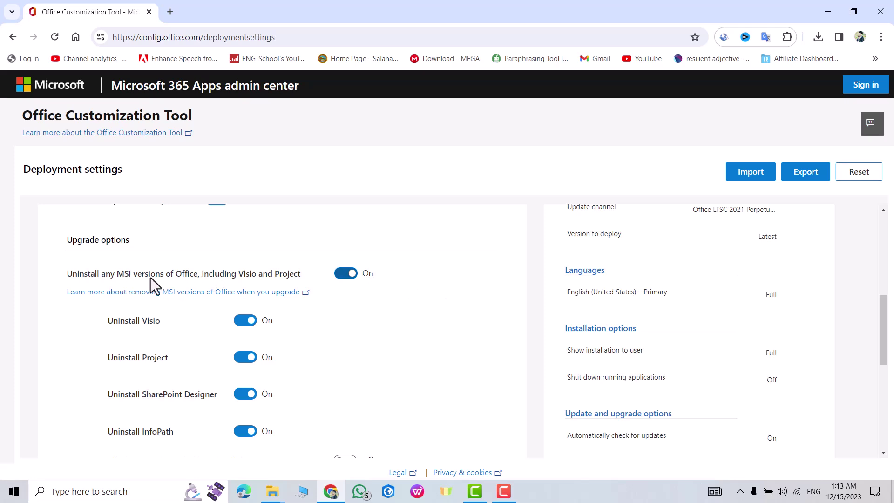
pyautogui.click(349, 278)
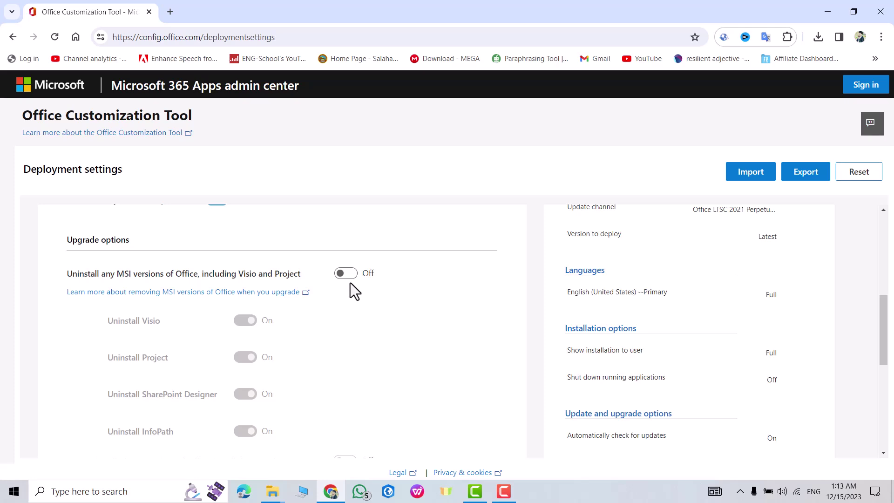
pyautogui.scroll(-4, 354, 281)
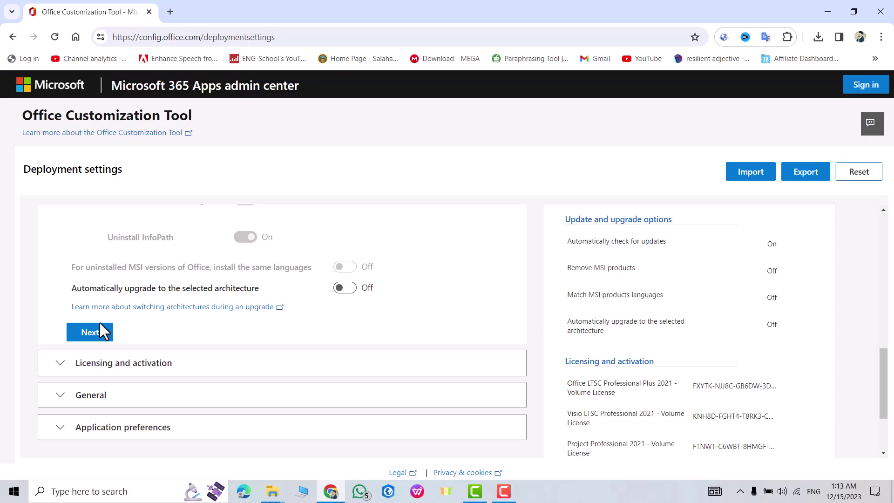
pyautogui.click(112, 333)
# Step: Accept default Licensing and activation, General and Application preferences settings, then finish and export
pyautogui.scroll(-6, 386, 250)
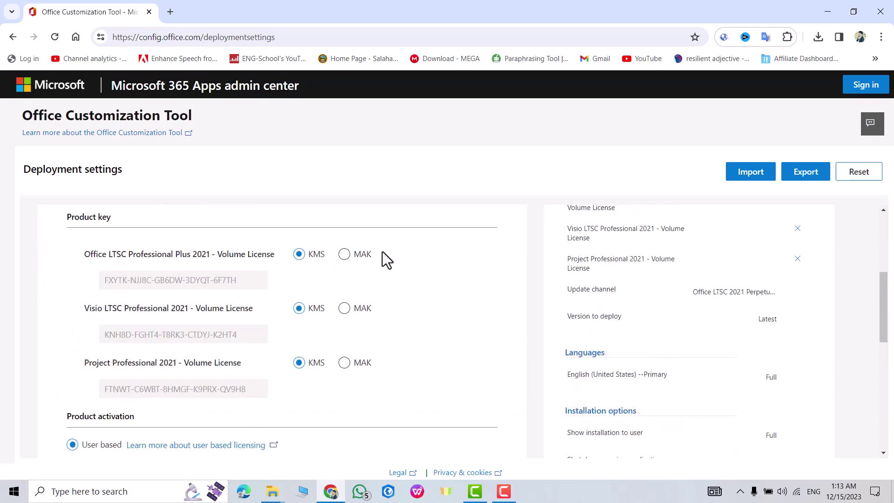
pyautogui.scroll(-2, 304, 275)
pyautogui.click(100, 389)
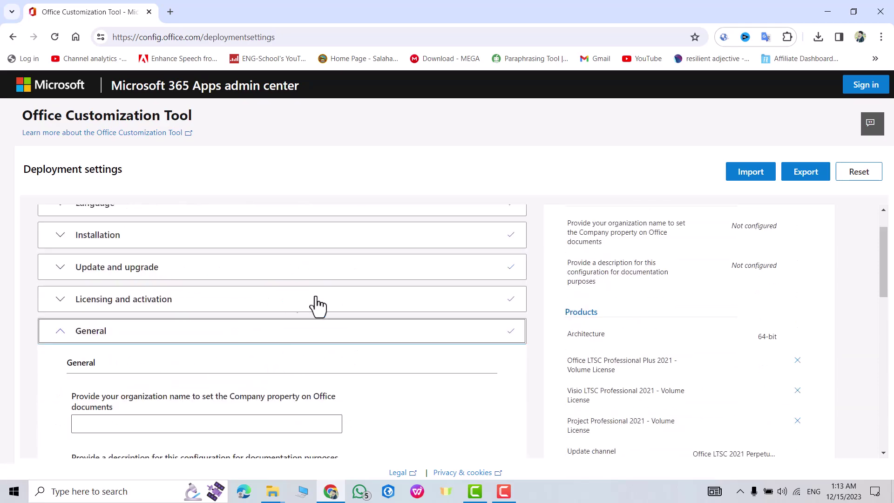
pyautogui.scroll(-6, 326, 298)
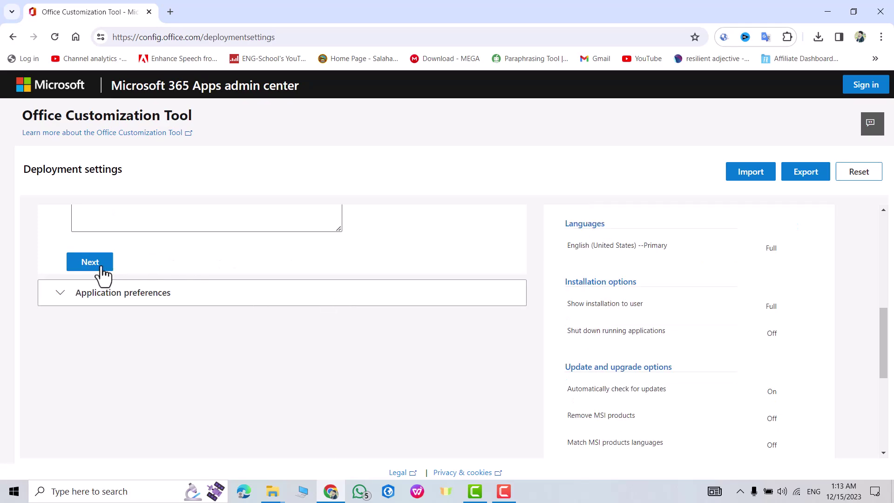
pyautogui.click(101, 272)
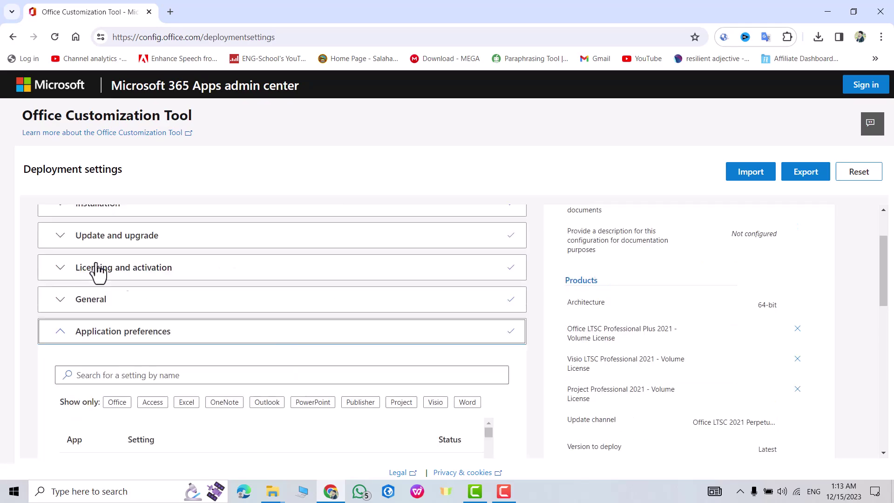
pyautogui.scroll(-5, 275, 298)
pyautogui.moveTo(885, 340); pyautogui.dragTo(884, 413)
pyautogui.click(82, 394)
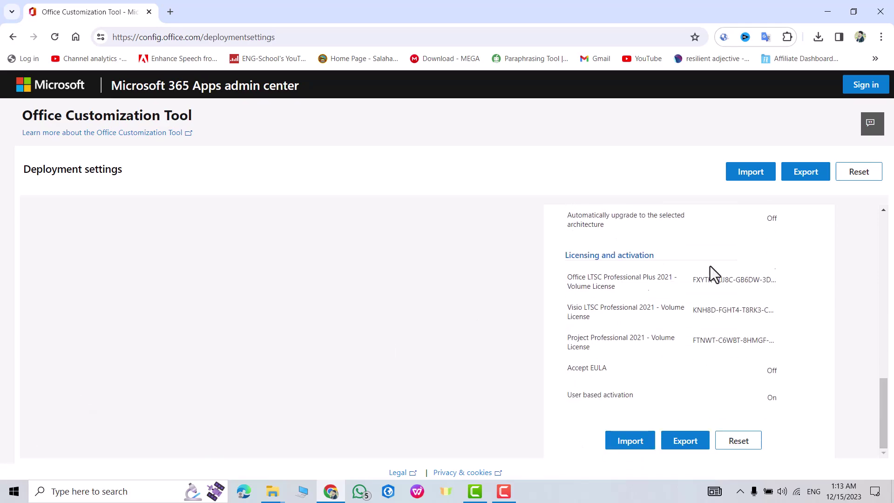
pyautogui.scroll(-4, 804, 224)
pyautogui.click(803, 183)
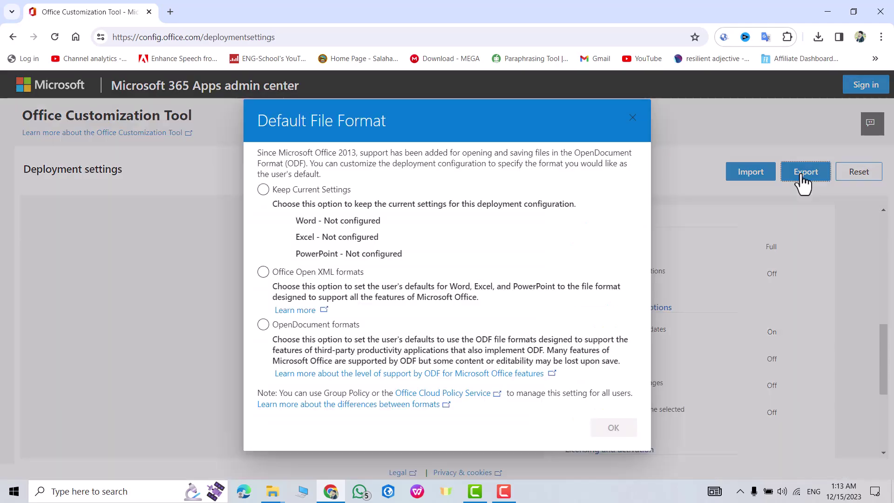
# Step: Keep current default file formats, accept the license terms, and export as Configuration XML
pyautogui.click(273, 192)
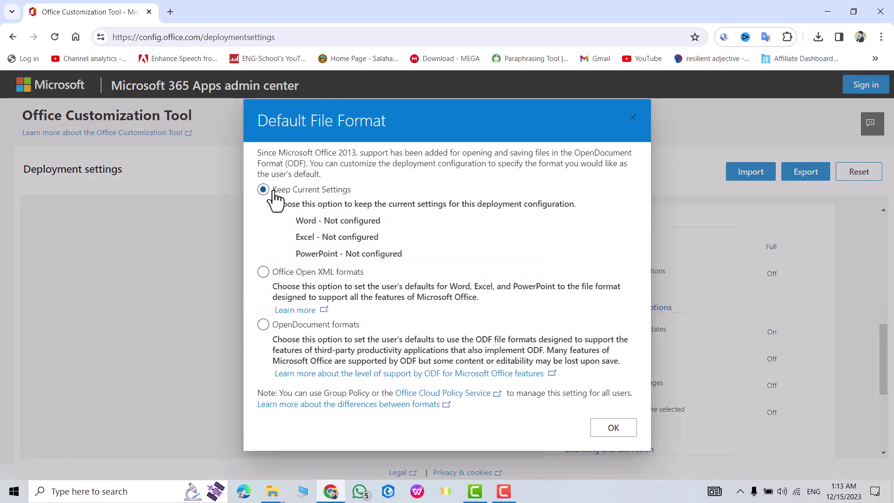
pyautogui.click(601, 427)
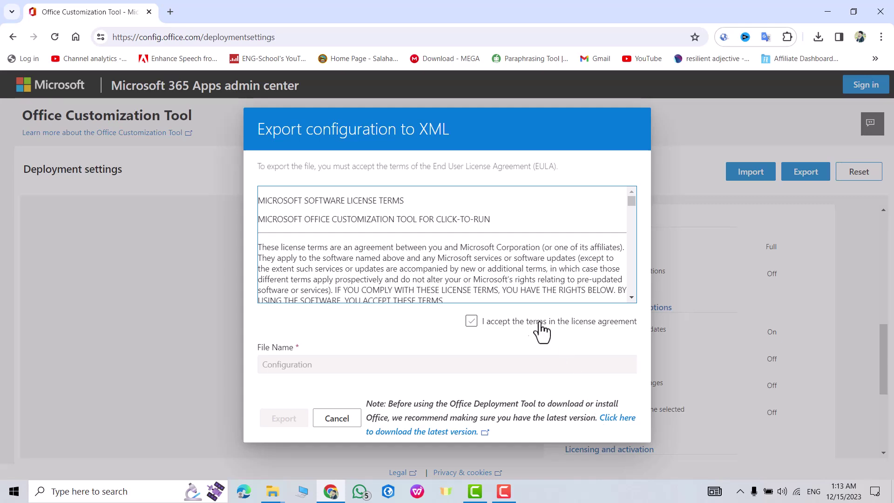
pyautogui.click(471, 321)
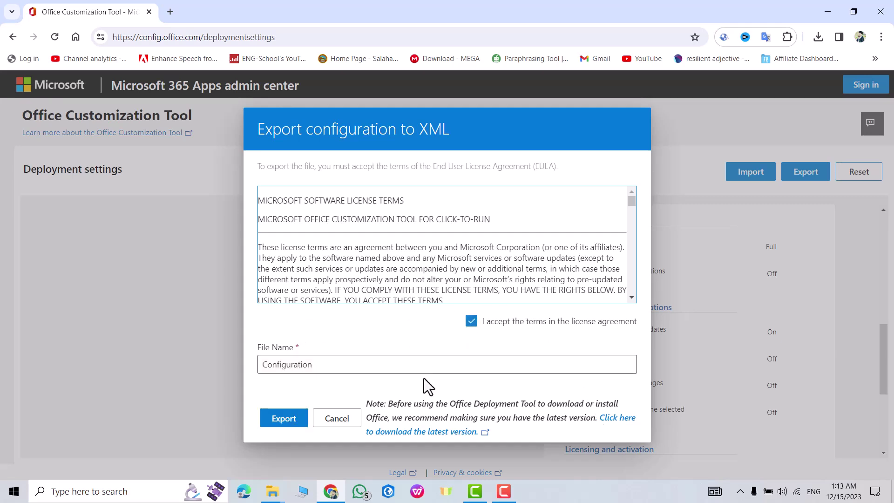
pyautogui.click(285, 418)
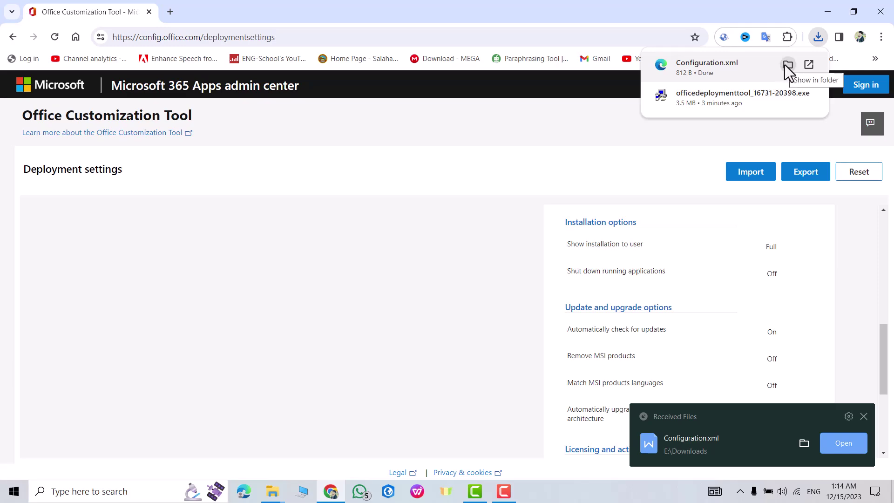
# Step: Create a visio2021 folder in Downloads and move the Configuration file and deployment tool into it
pyautogui.click(786, 66)
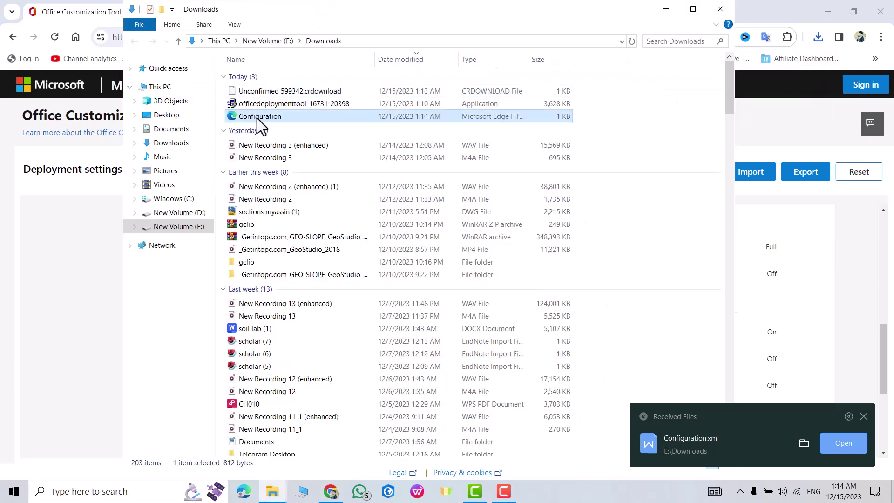
pyautogui.rightClick(626, 121)
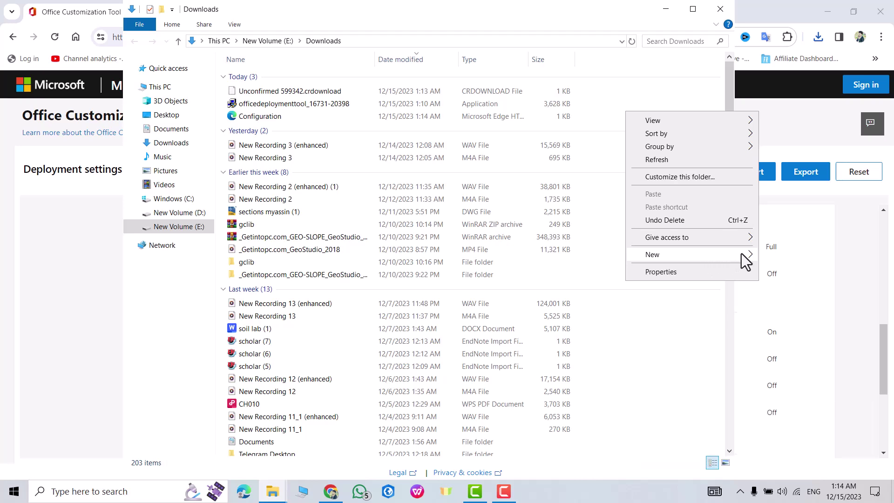
pyautogui.moveTo(746, 262)
pyautogui.click(529, 252)
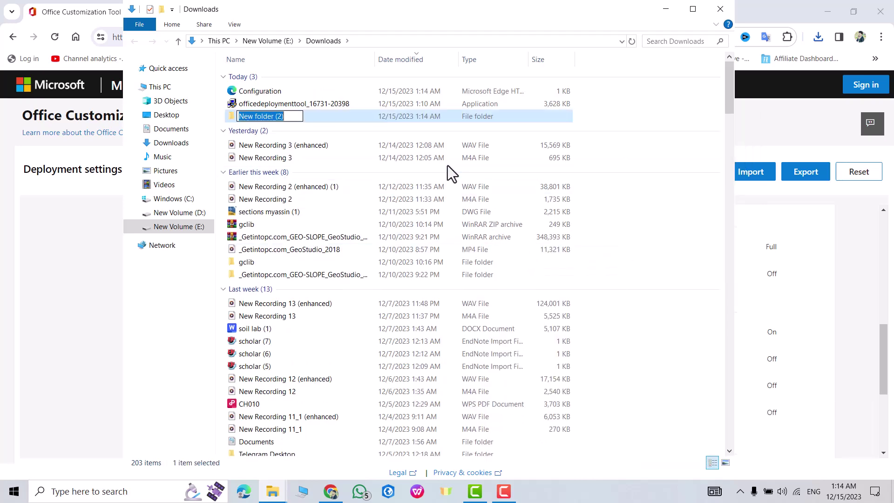
pyautogui.write('vi')
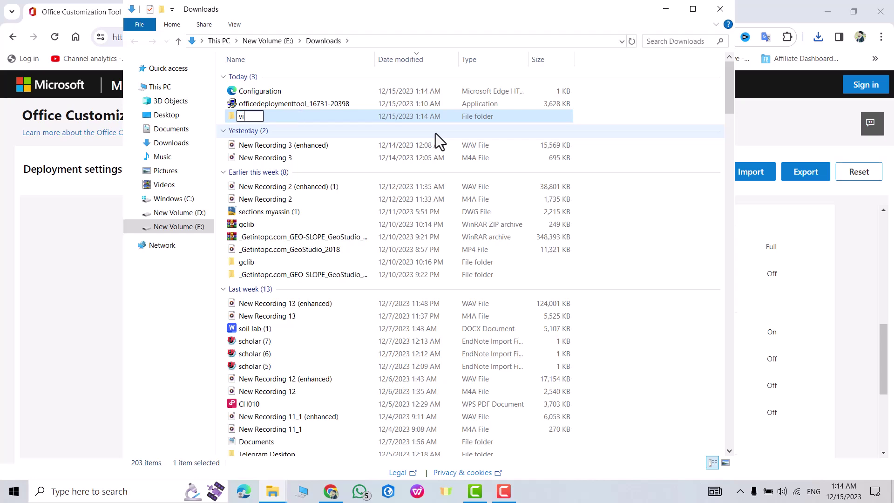
pyautogui.write('sio2021')
pyautogui.press('Return')
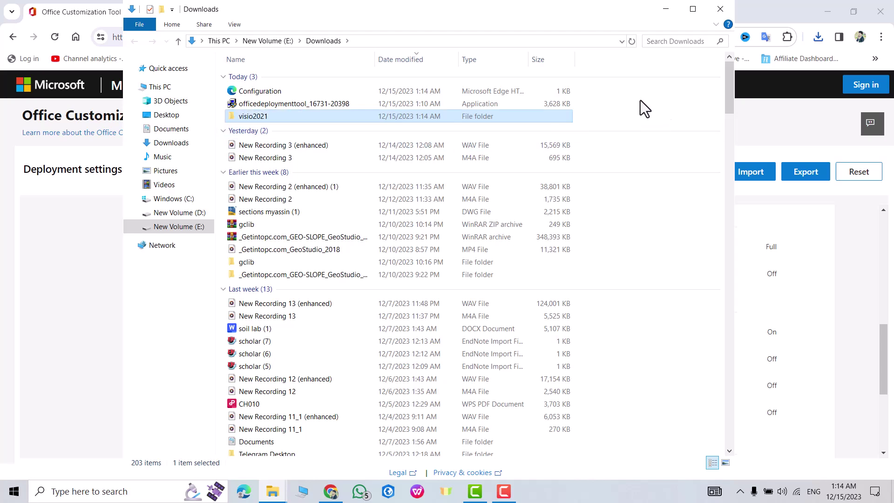
pyautogui.moveTo(641, 93); pyautogui.dragTo(300, 119)
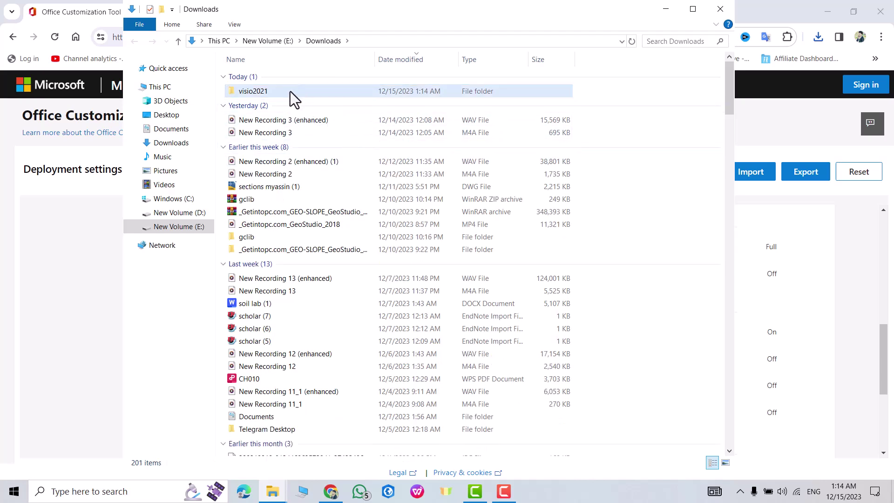
# Step: Run the Office Deployment Tool, accept its license terms, and extract its files into visio2021
pyautogui.doubleClick(290, 92)
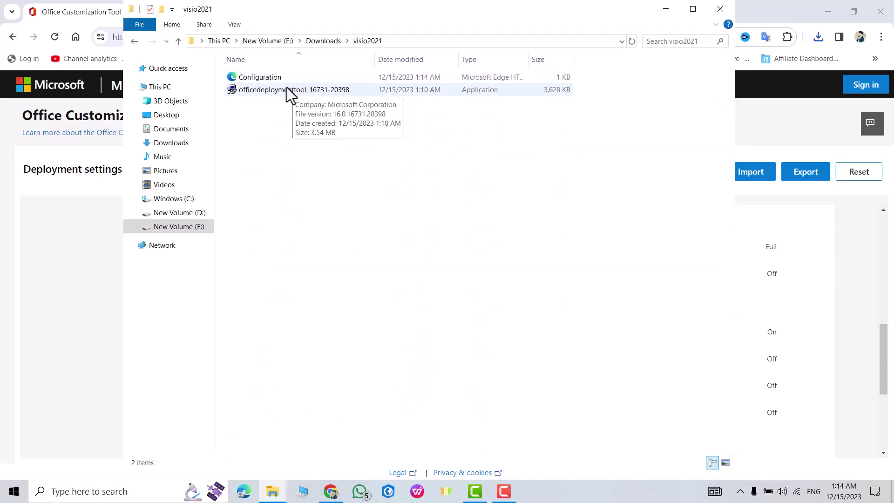
pyautogui.rightClick(285, 89)
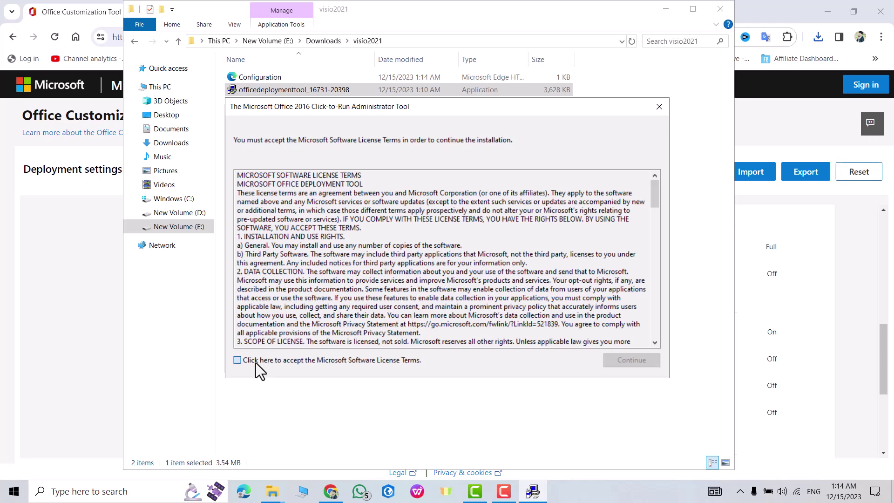
pyautogui.click(256, 361)
pyautogui.click(610, 364)
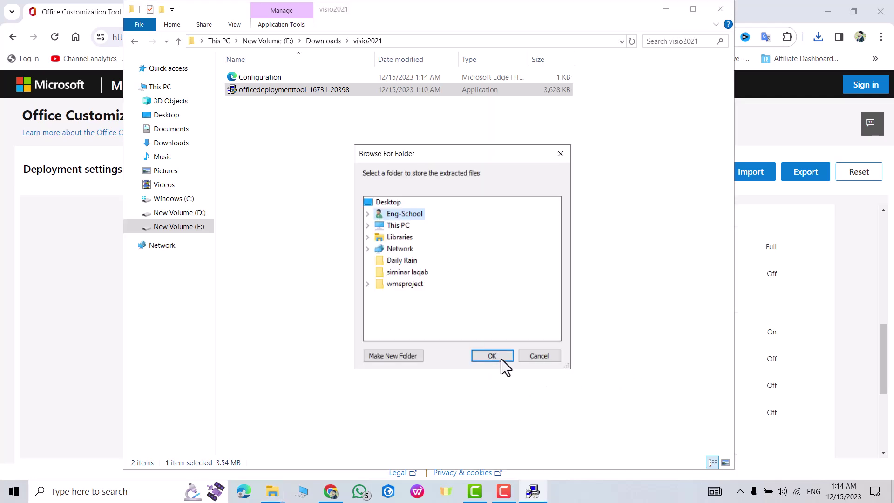
pyautogui.doubleClick(403, 226)
pyautogui.doubleClick(415, 261)
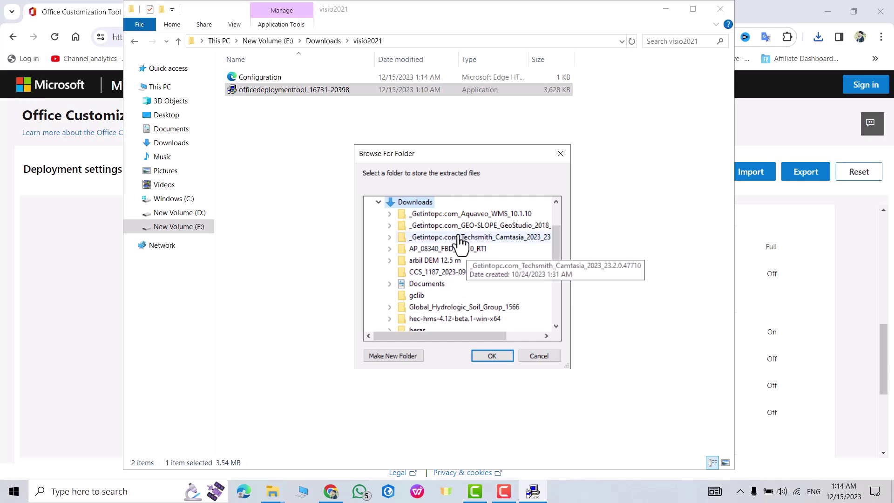
pyautogui.scroll(-3, 468, 249)
pyautogui.click(424, 285)
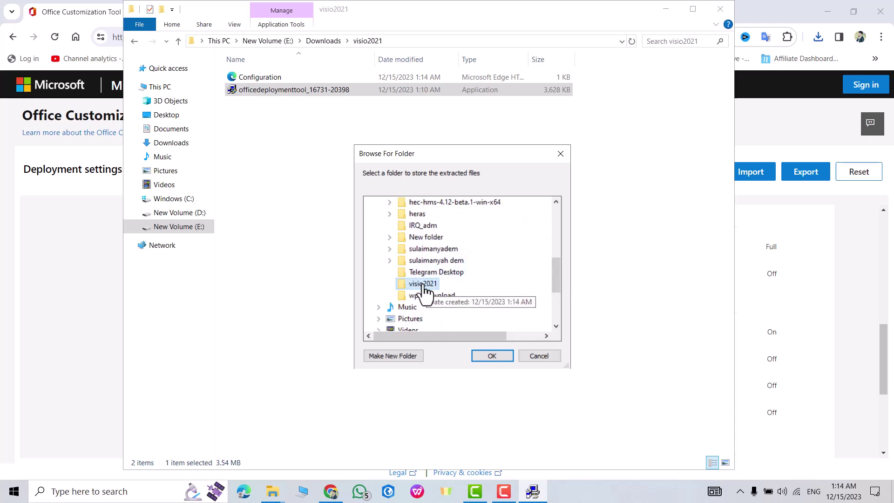
pyautogui.click(486, 355)
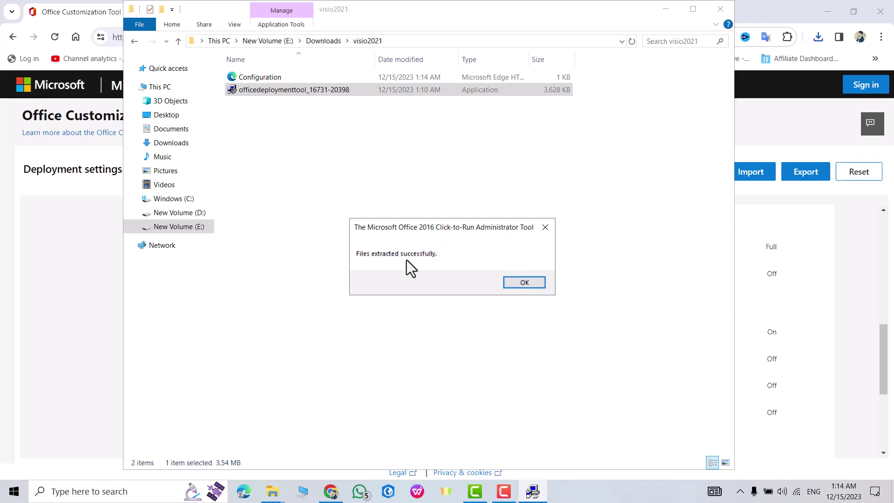
pyautogui.click(521, 282)
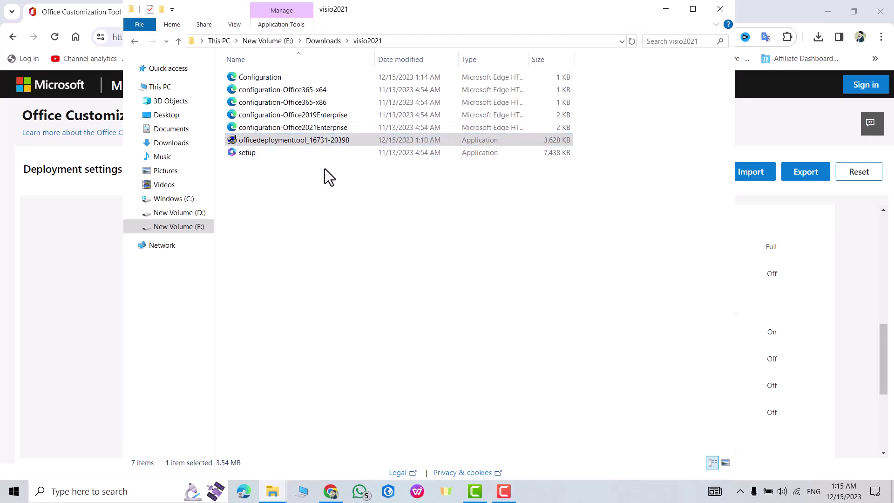
# Step: Cut the visio2021 folder from Downloads and paste it into the root of Windows (C:)
pyautogui.click(177, 41)
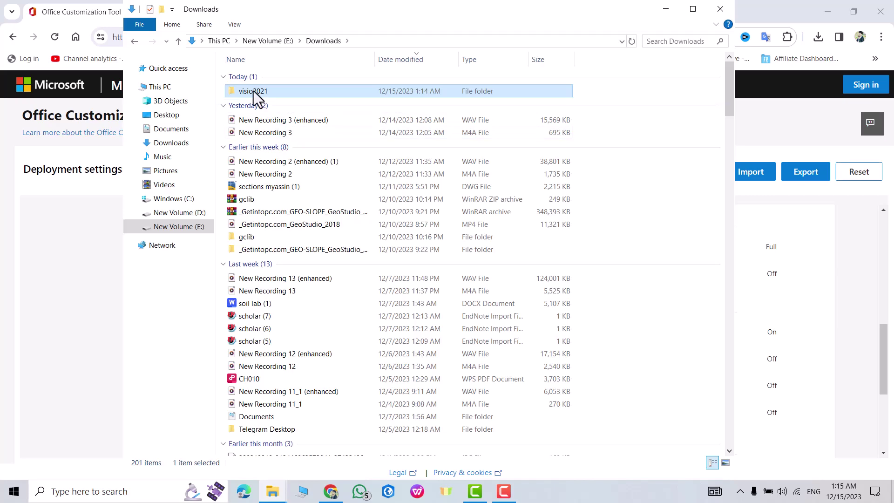
pyautogui.click(253, 91)
pyautogui.rightClick(332, 90)
pyautogui.click(365, 340)
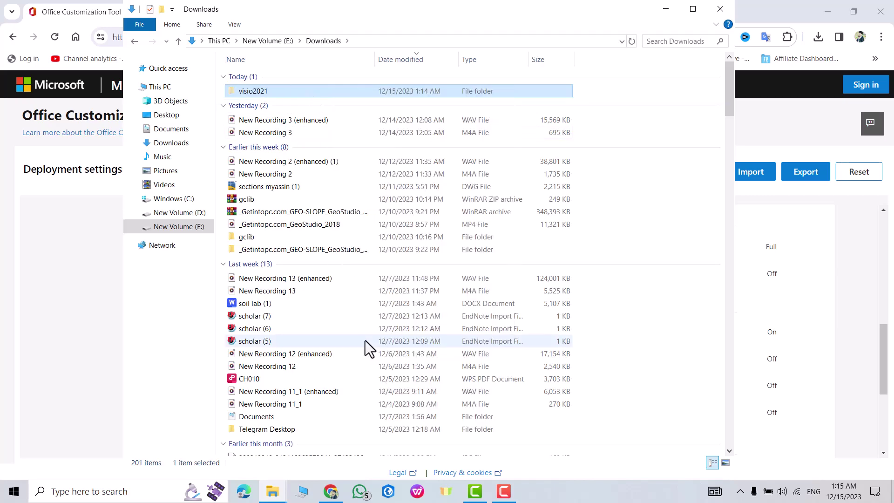
pyautogui.click(179, 199)
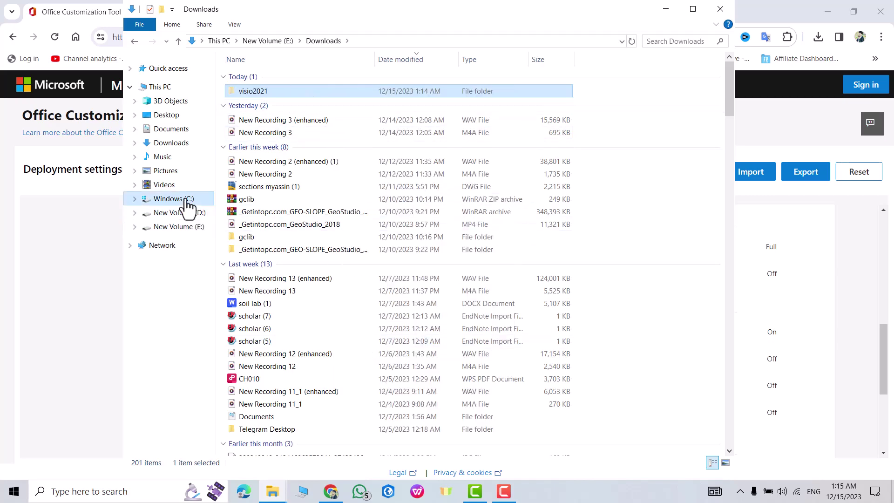
pyautogui.click(273, 353)
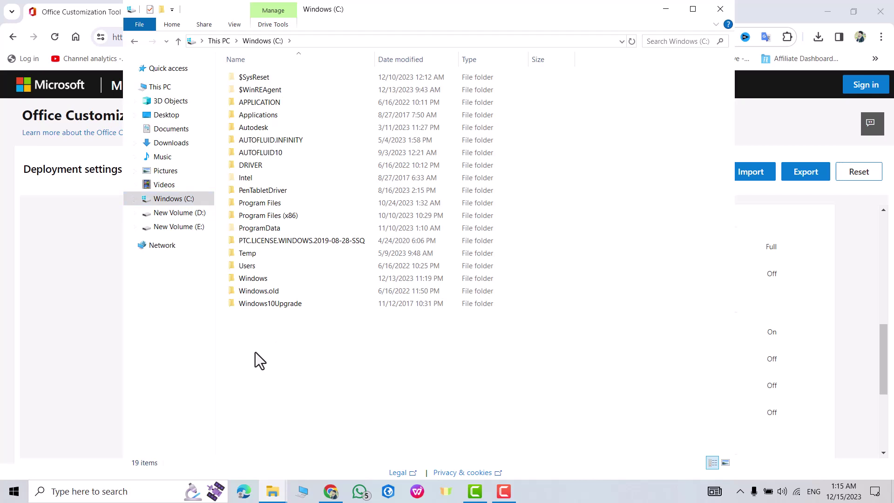
pyautogui.hotkey('ctrl', 'v')
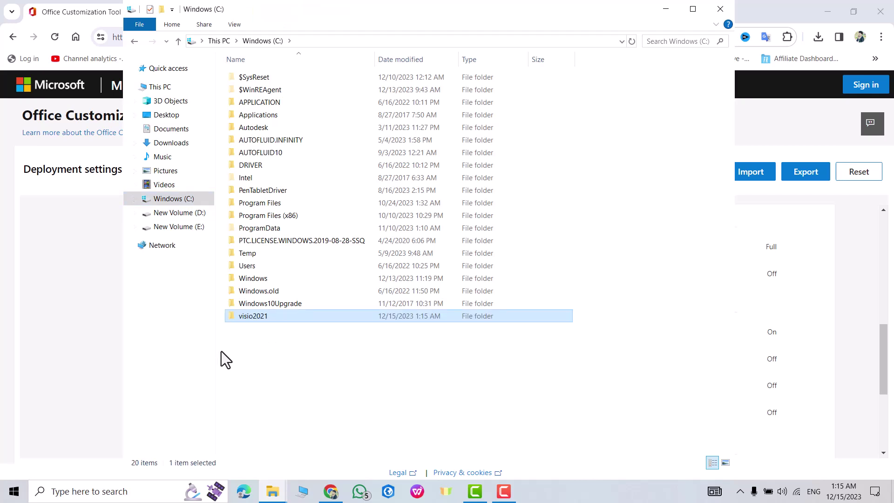
pyautogui.click(13, 490)
# Step: Open Command Prompt and cd into C:\visio2021 using the path copied from Explorer
pyautogui.write('c')
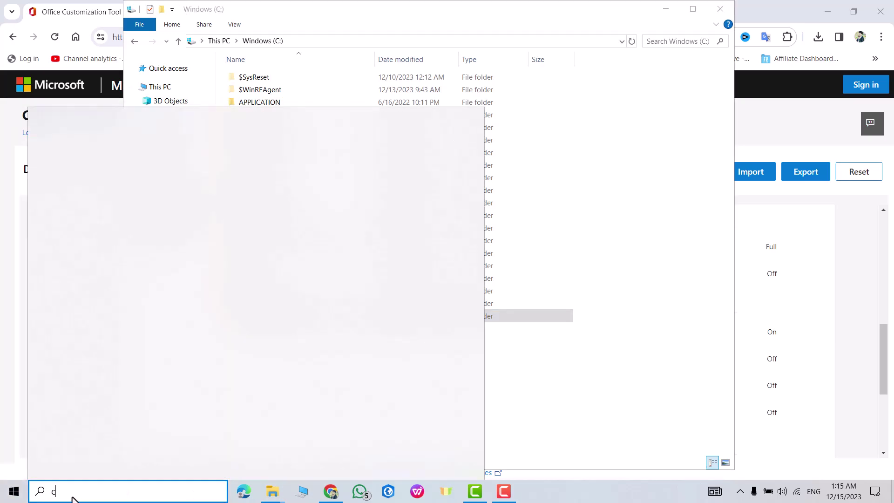
pyautogui.click(88, 244)
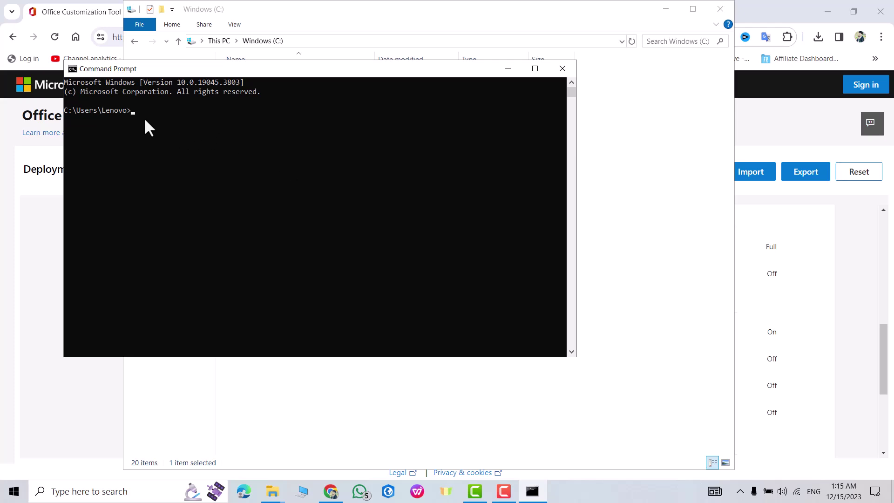
pyautogui.click(681, 320)
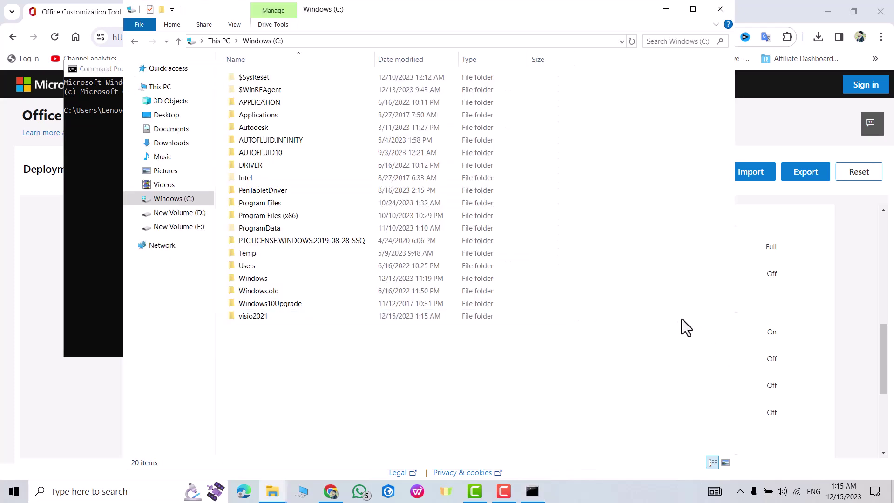
pyautogui.doubleClick(261, 314)
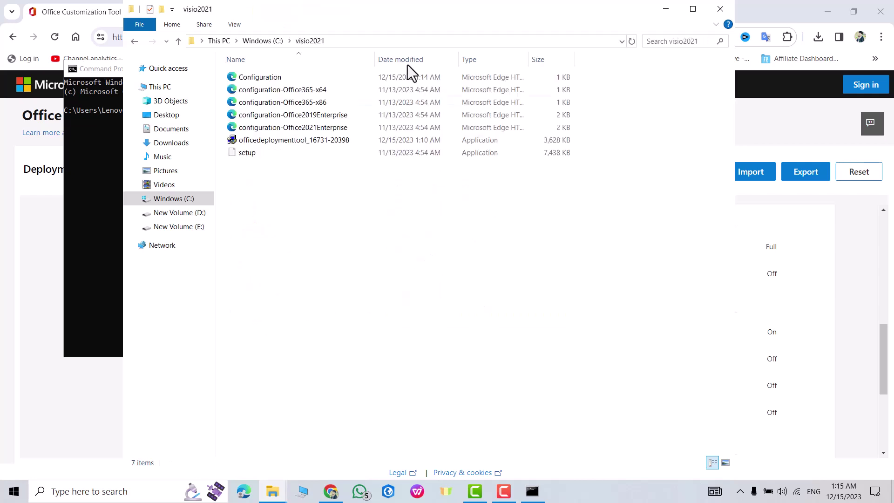
pyautogui.click(369, 40)
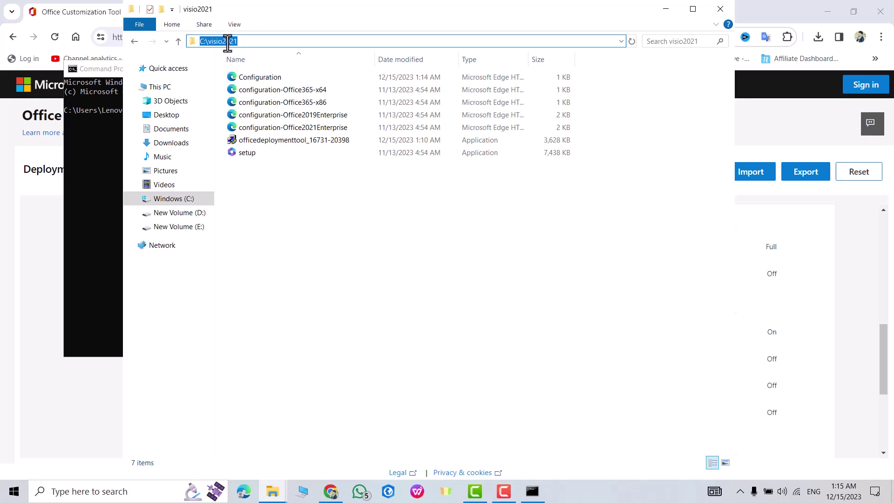
pyautogui.click(103, 145)
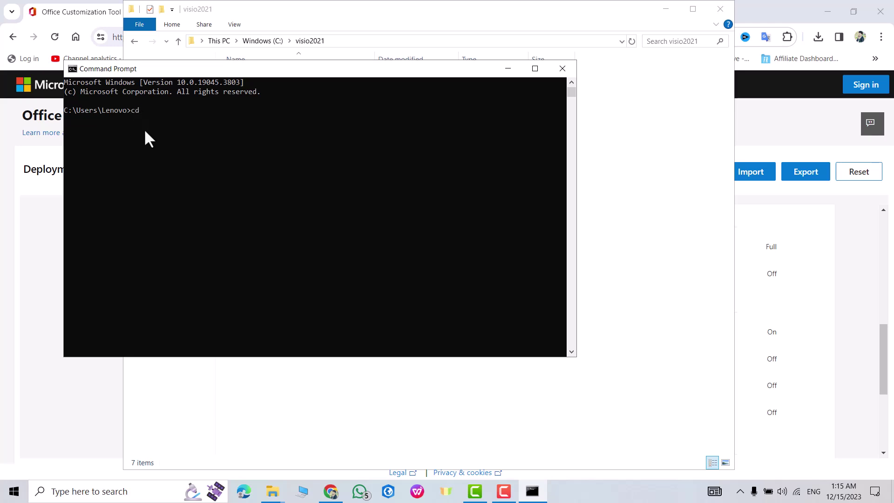
pyautogui.write('cd')
pyautogui.hotkey('ctrl', 'v')
pyautogui.press('Return')
pyautogui.click(761, 7)
# Step: Clear the browser and folder windows off the desktop and move Command Prompt down and right
pyautogui.click(828, 13)
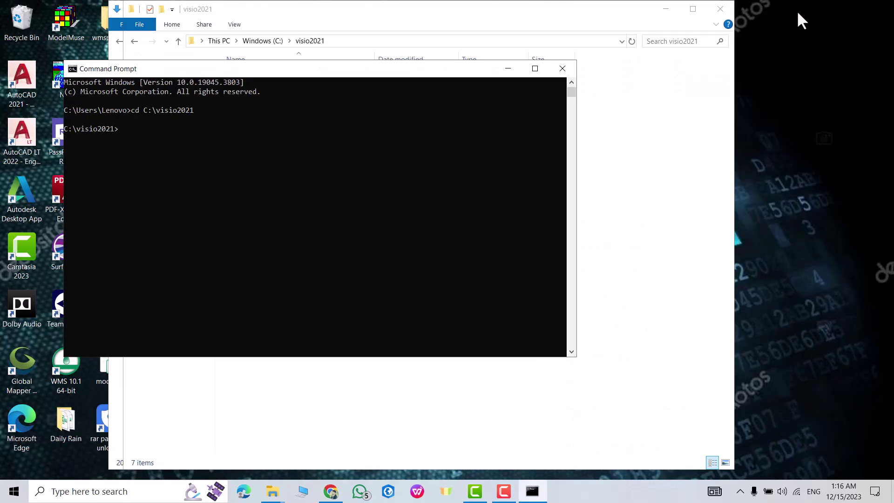
pyautogui.click(664, 10)
pyautogui.click(663, 10)
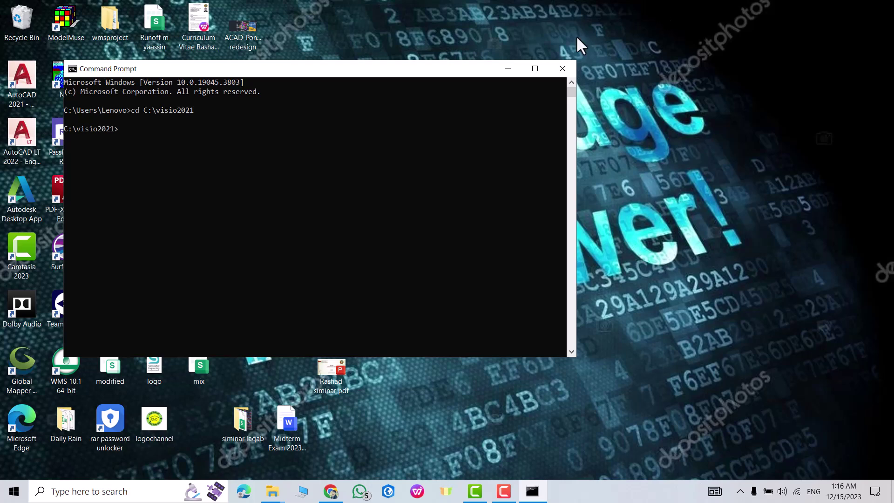
pyautogui.moveTo(406, 71); pyautogui.dragTo(460, 203)
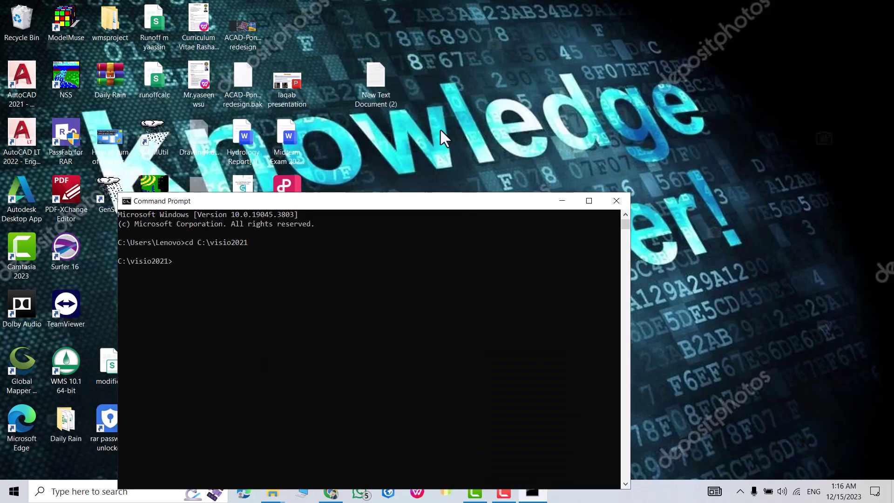
# Step: Open New Text Document (2) and select the setup.exe /configure configuration.xml command line
pyautogui.doubleClick(381, 78)
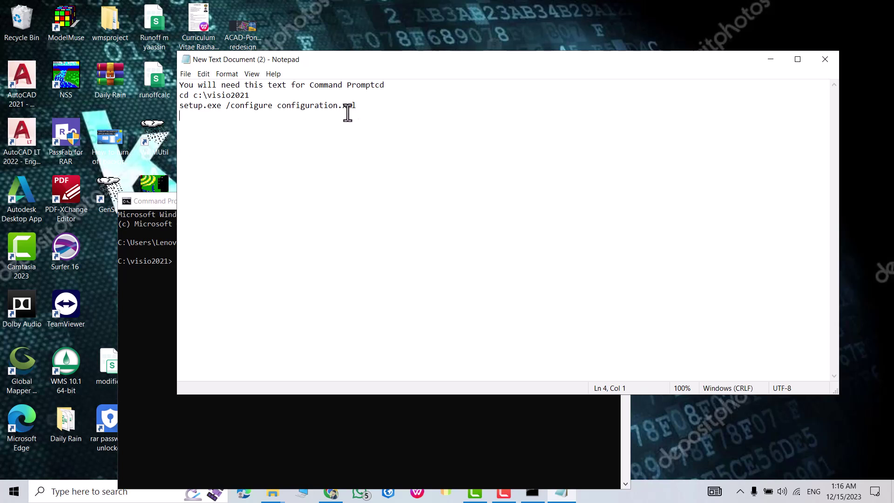
pyautogui.moveTo(356, 108); pyautogui.dragTo(178, 105)
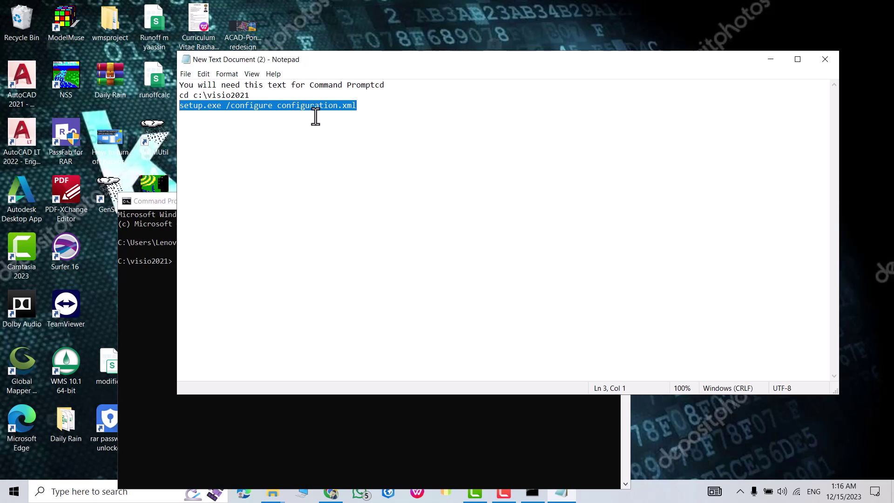
pyautogui.click(161, 305)
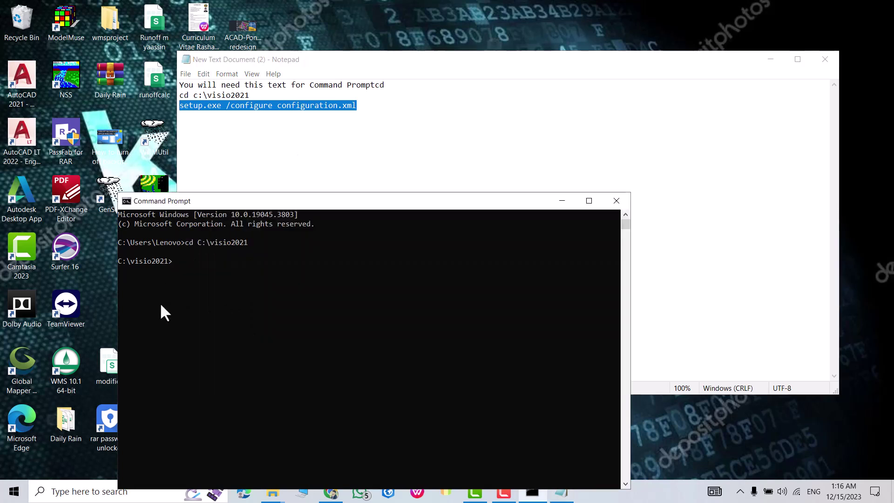
# Step: Run setup.exe /configure configuration.xml, close the installed notice, then search Windows for 'vi'
pyautogui.rightClick(176, 262)
pyautogui.press('Return')
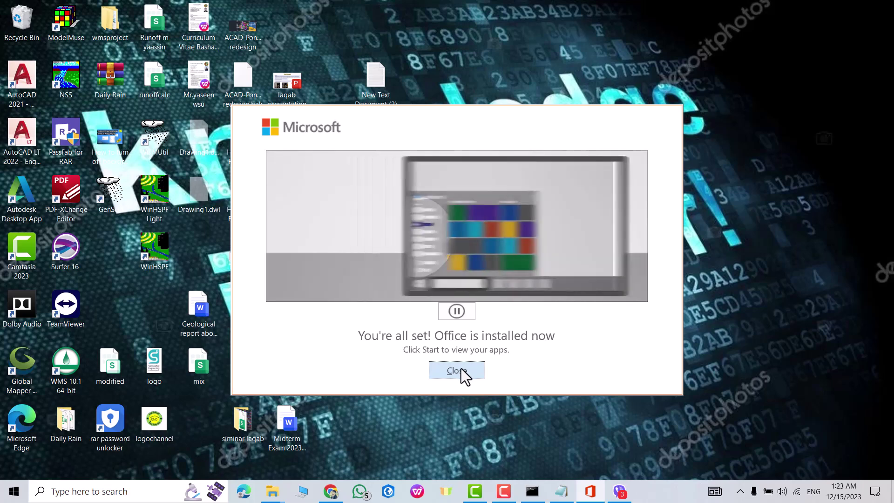
pyautogui.click(461, 368)
pyautogui.click(55, 492)
pyautogui.write('vi')
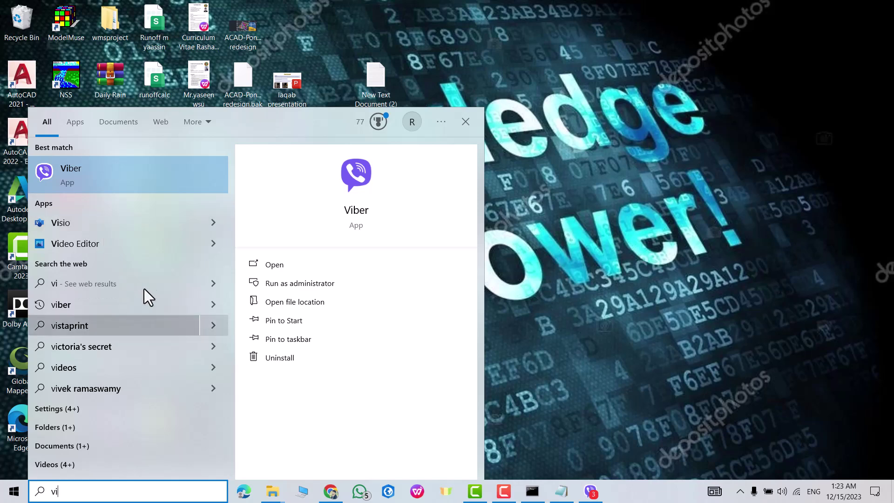
pyautogui.press('BackSpace')
pyautogui.press('BackSpace')
pyautogui.write('pr')
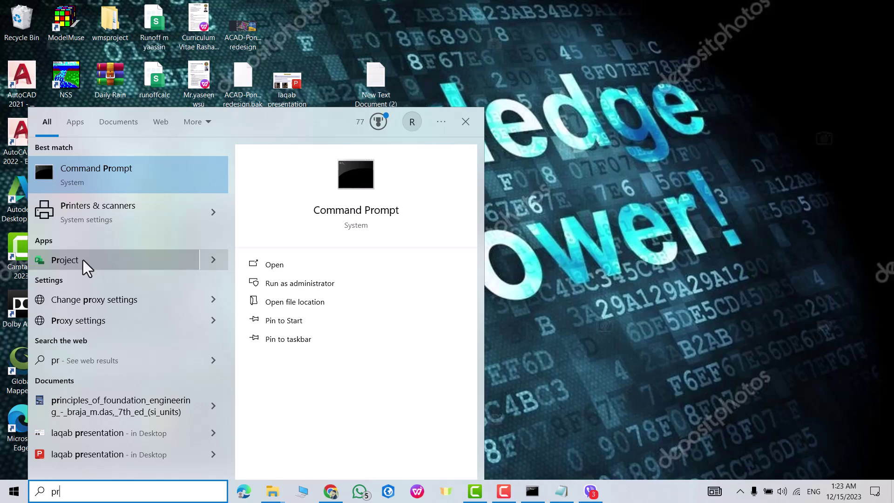
pyautogui.click(632, 223)
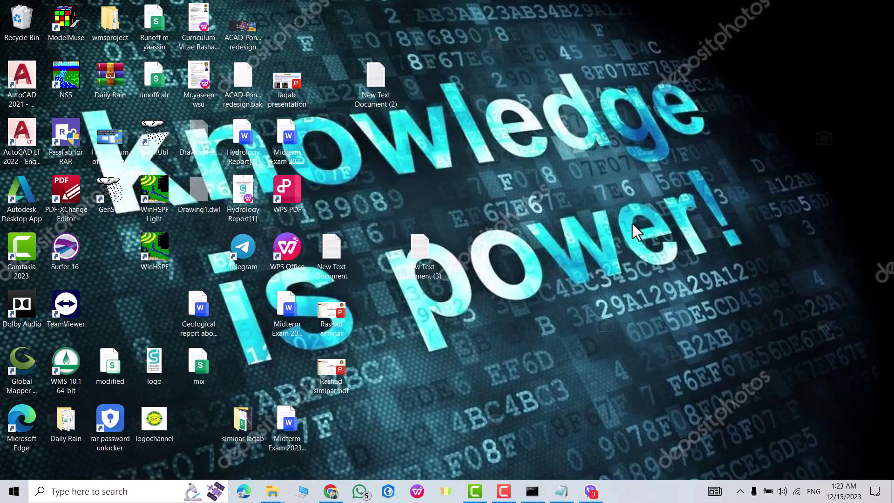